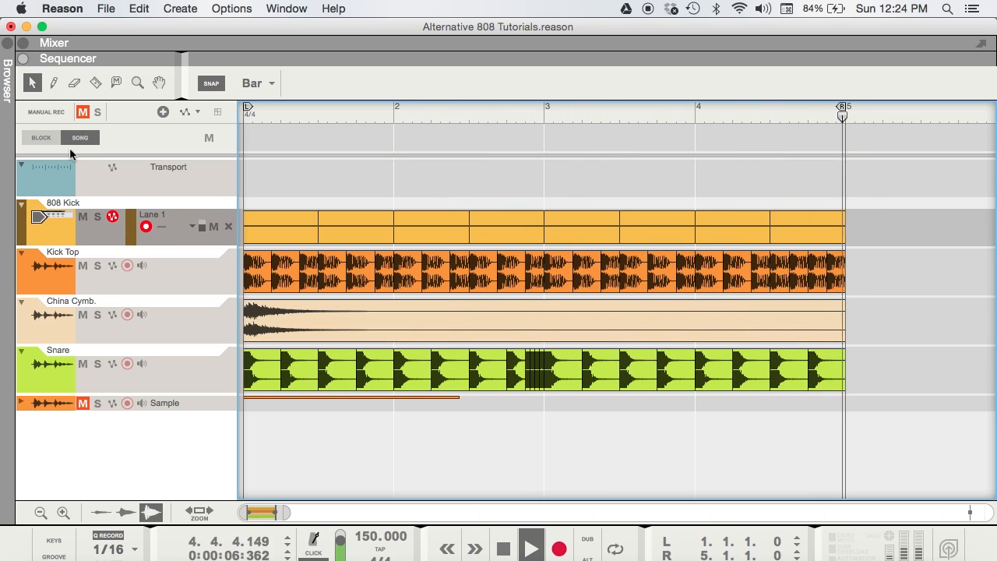
Step: Stop playback, solo the 808 Kick track to listen to it alone, and clear the solo
key("space")
left_click(98, 216)
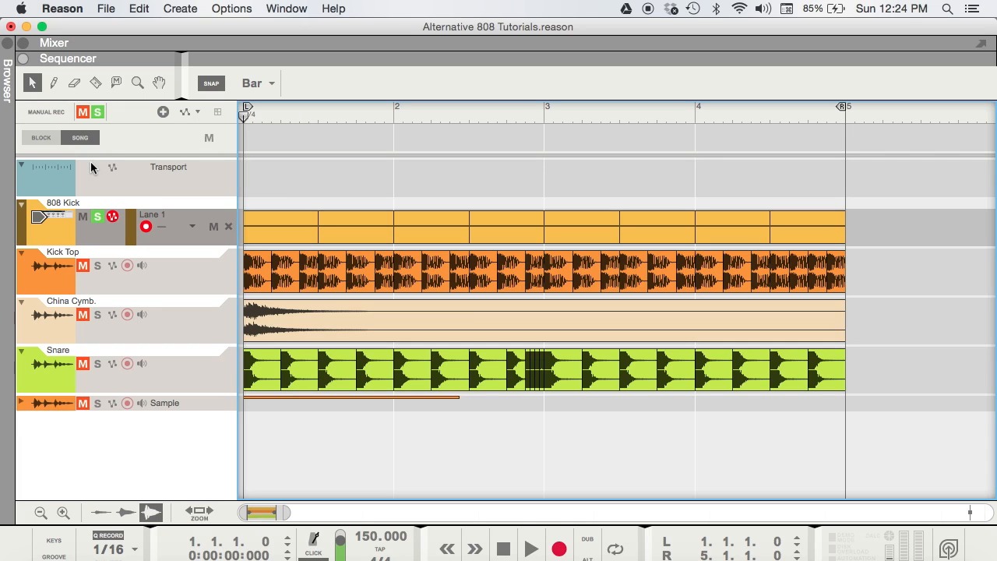
key("space")
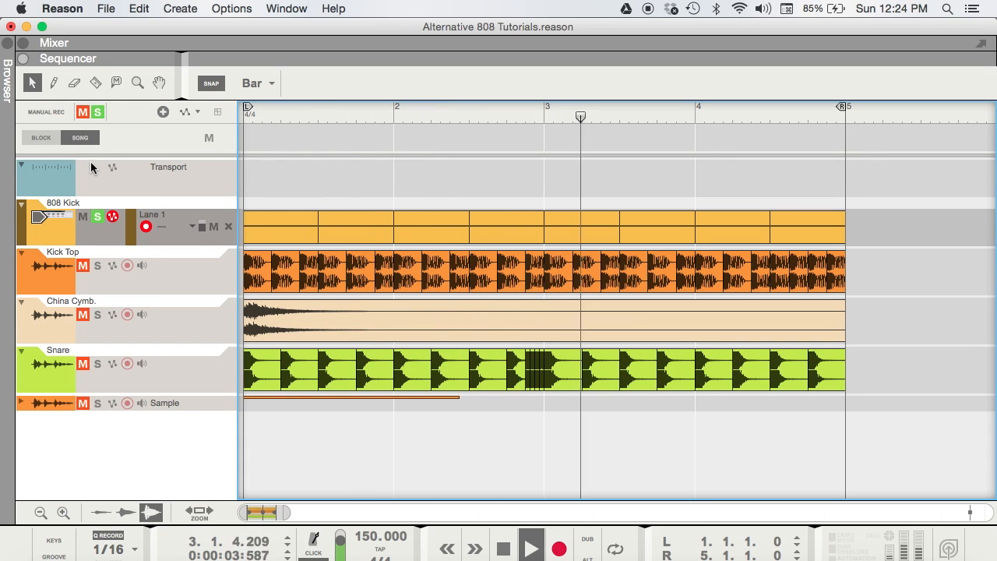
key("space")
left_click(97, 112)
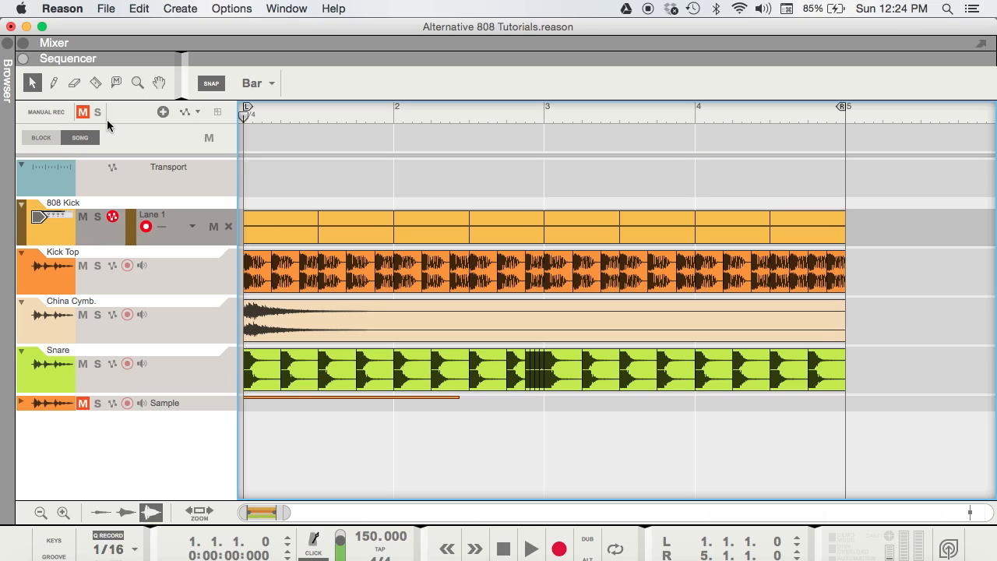
Step: Solo the Sample track, unfold its lane, and play back the sample on its own
left_click(99, 404)
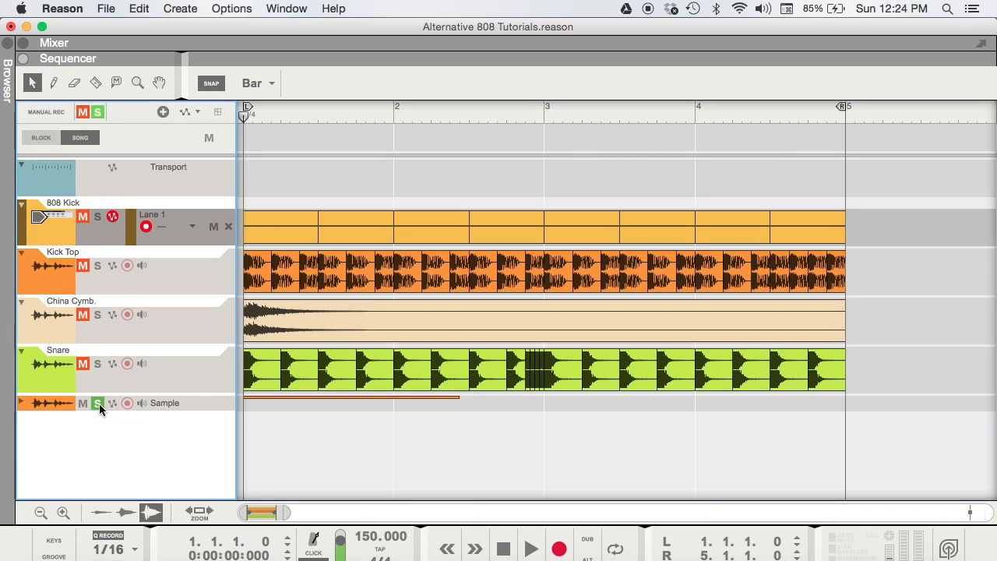
left_click(22, 402)
left_click(416, 140)
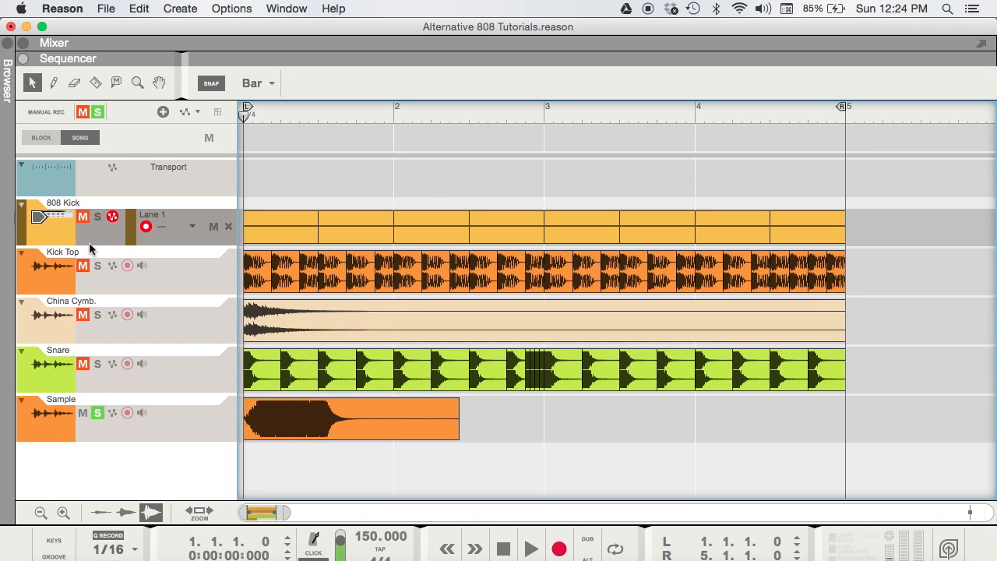
key("space")
key("space")
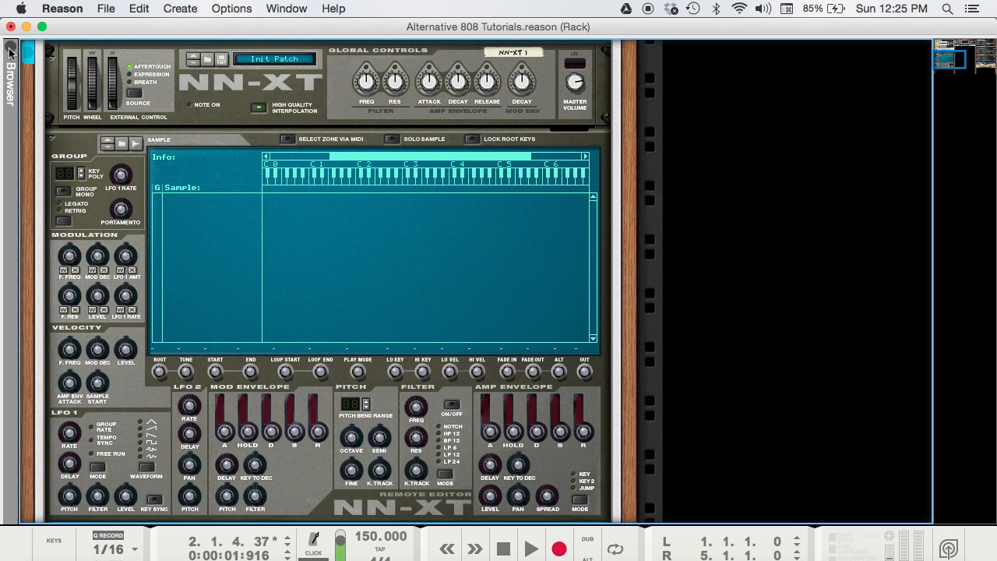
Step: Show the browser in the rack window and bounce the Sample track's clip to new samples
left_click(10, 53)
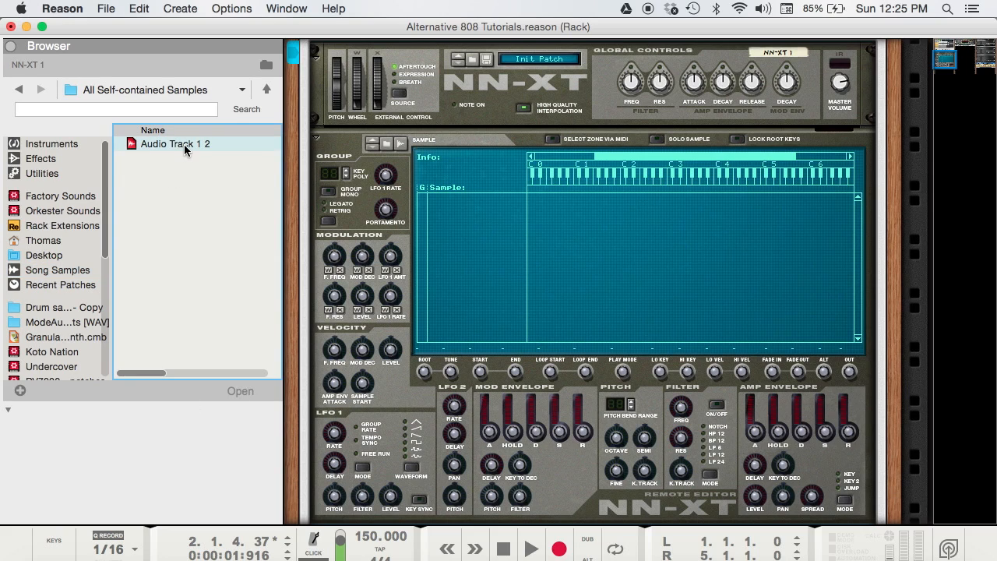
key("ctrl+Up")
left_click(223, 249)
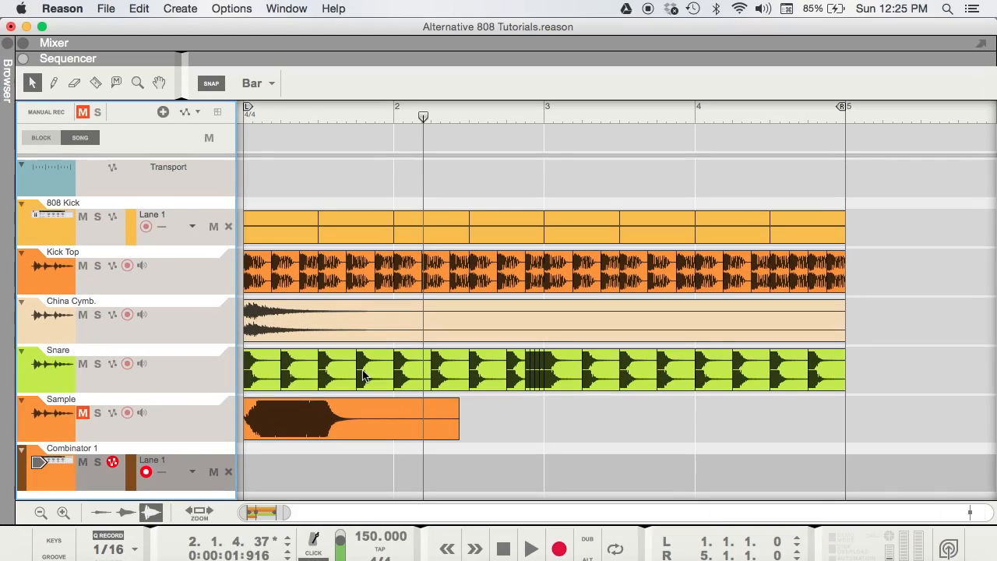
left_click(340, 420)
right_click(314, 421)
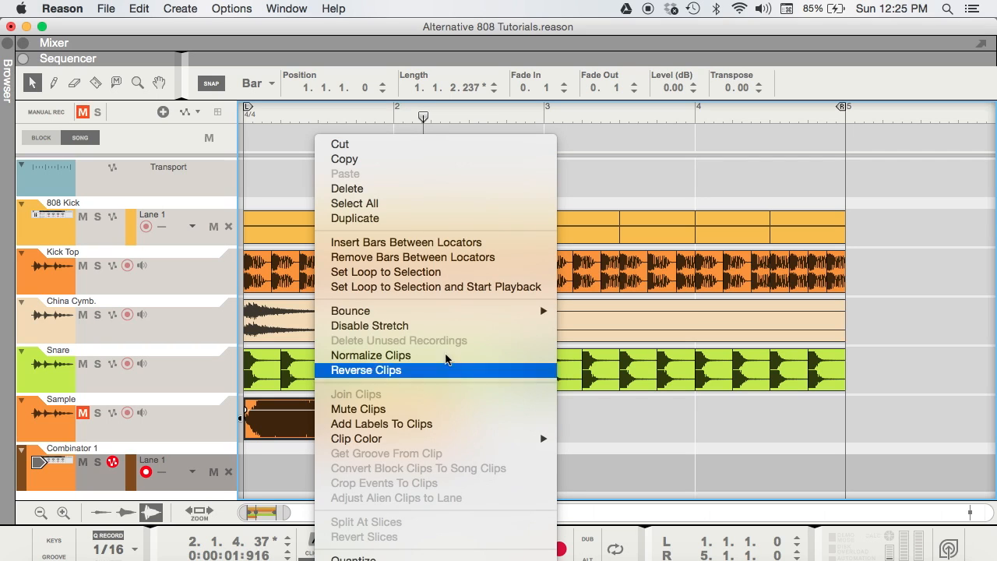
mouse_move(458, 309)
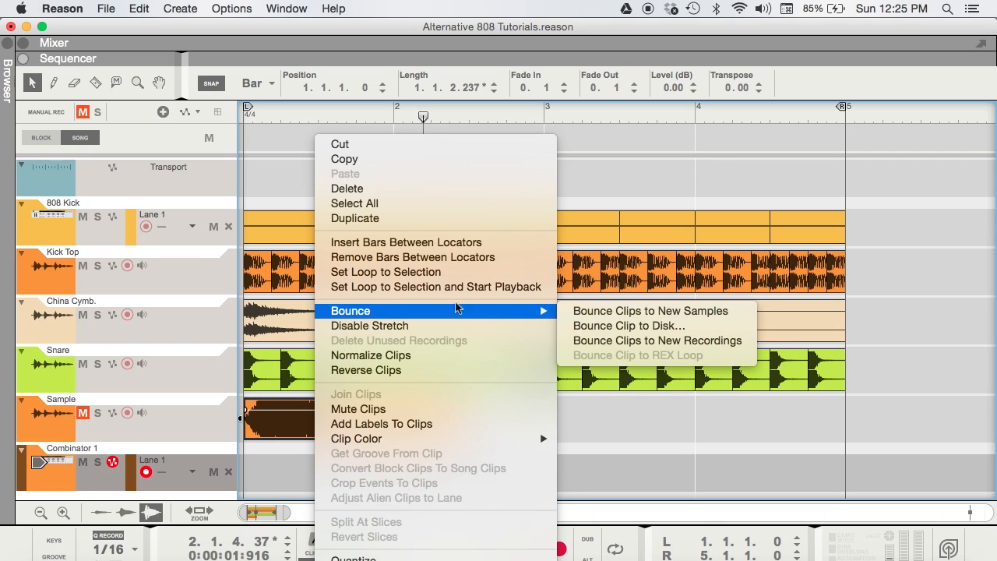
left_click(714, 312)
Step: Load the Audio Track 1 2 sample into the NN-XT and set its root note from pitch detection
key("ctrl+Up")
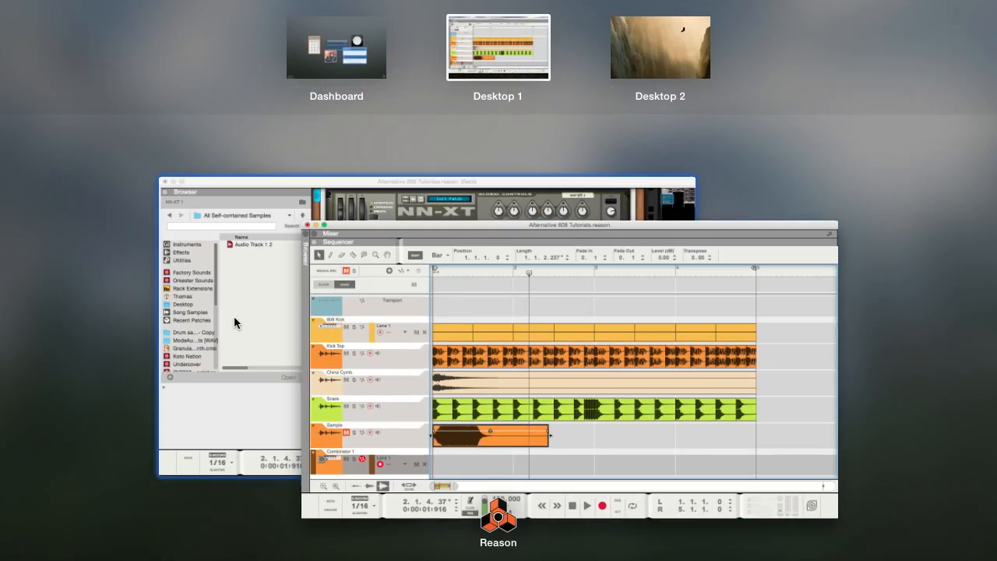
left_click(236, 316)
left_click_drag(173, 148, 460, 204)
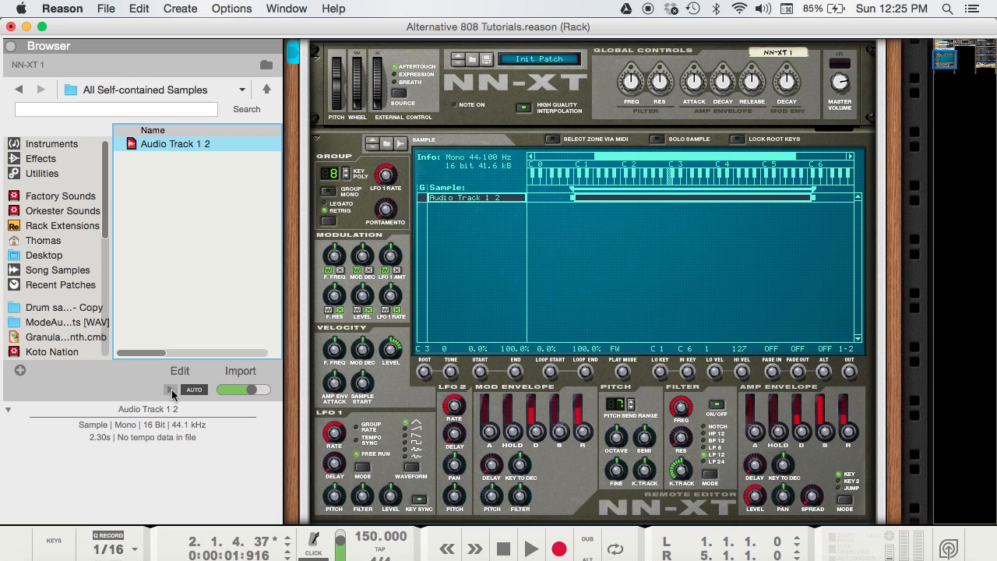
left_click(10, 46)
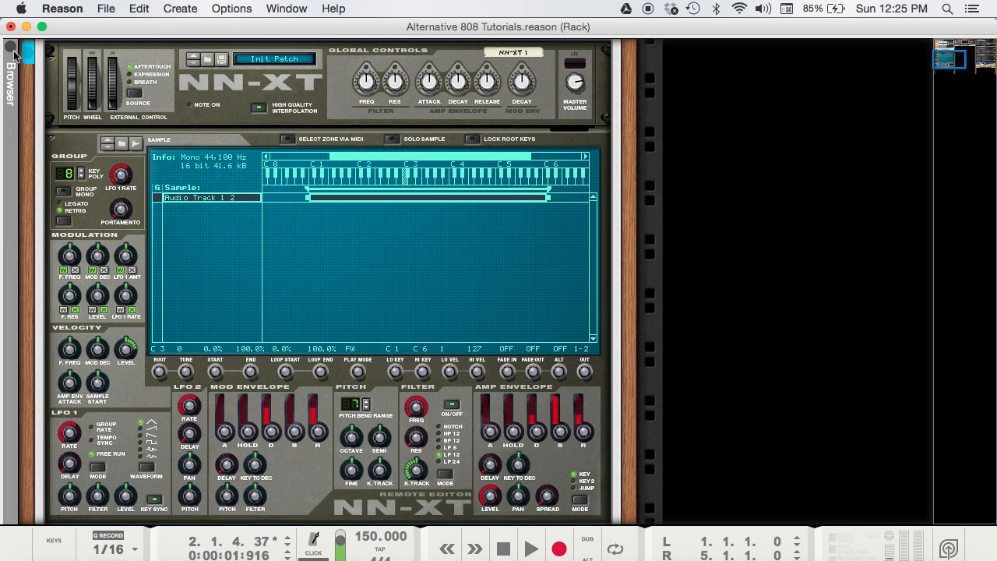
right_click(228, 199)
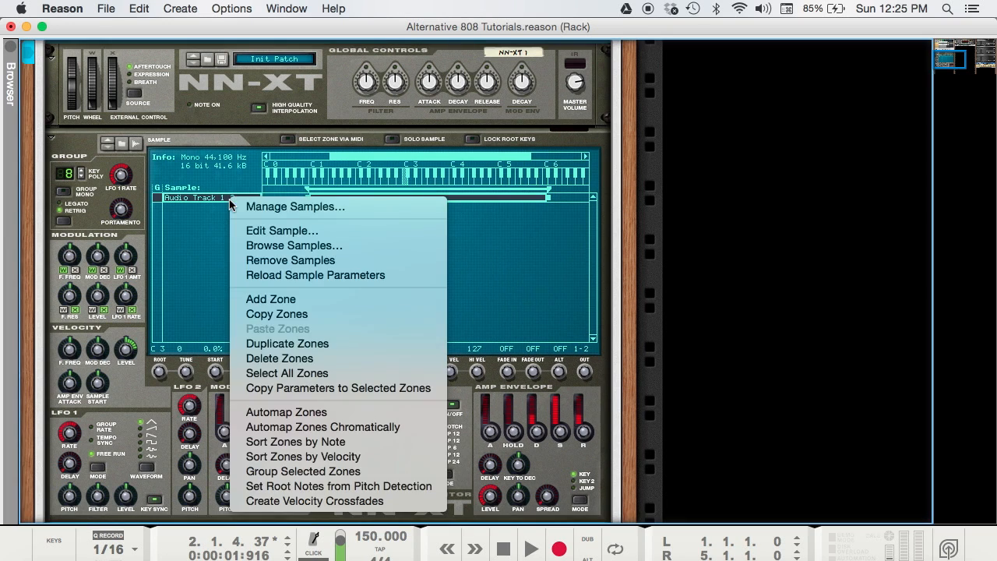
left_click(286, 373)
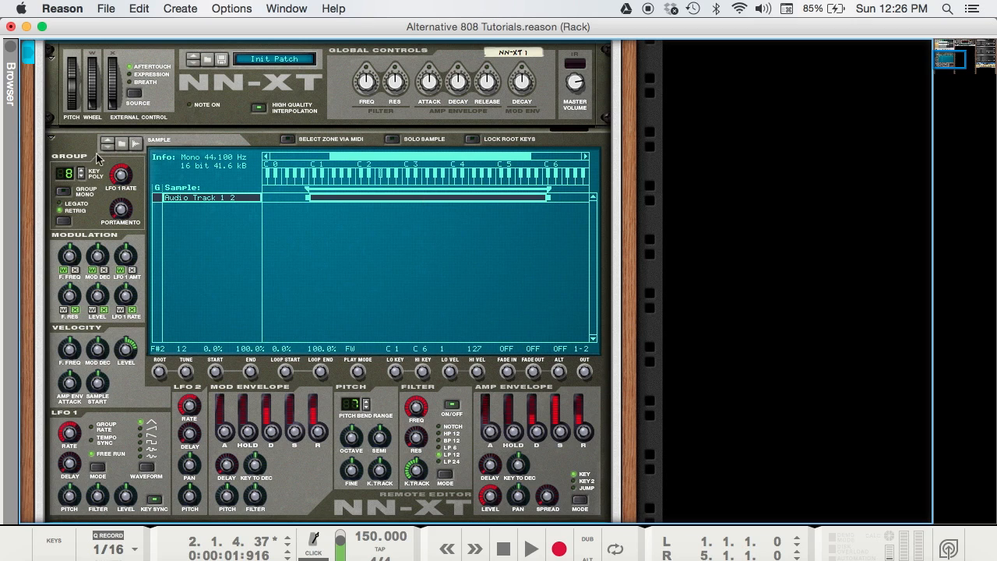
Step: Set the NN-XT group to mono with a key polyphony of 1, and turn the velocity level modulation to zero
left_click(82, 177)
left_click(82, 177)
left_click(82, 177)
left_click(82, 176)
left_click(82, 177)
left_click(82, 177)
left_click(82, 177)
left_click_drag(127, 352, 133, 366)
Step: Set the zone's sample start to 6.0%, loop start to 9.2%, loop end to 23.7%, fade in to 1 and fade out to 115
mouse_move(219, 377)
left_click_drag(219, 377, 222, 363)
mouse_move(219, 379)
left_click_drag(286, 367, 319, 372)
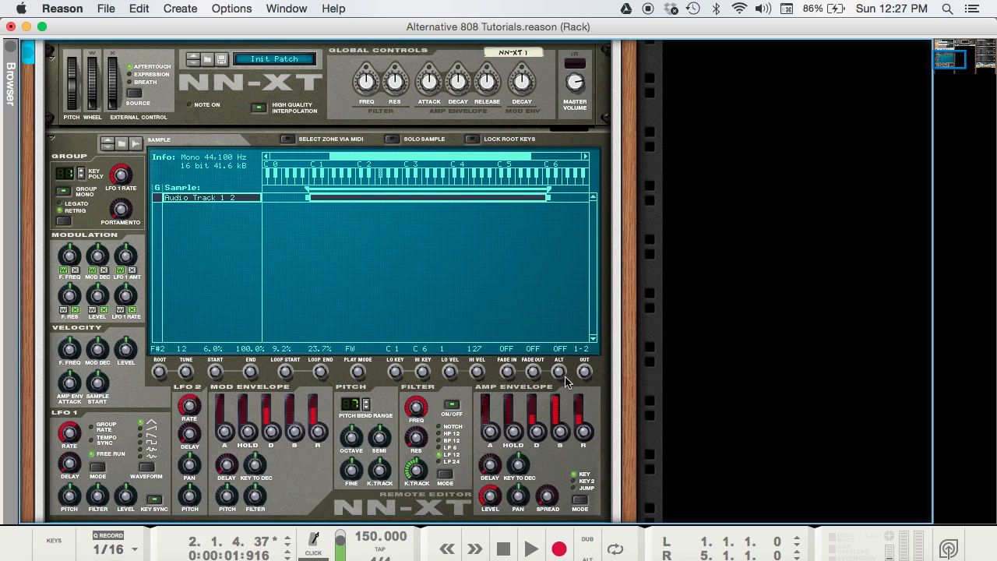
left_click_drag(509, 375, 510, 372)
left_click_drag(534, 374, 533, 387)
Step: Lower the mod envelope's release to zero, shorten its decay, and raise its pitch and filter amounts
scroll(270, 279, "down", 3)
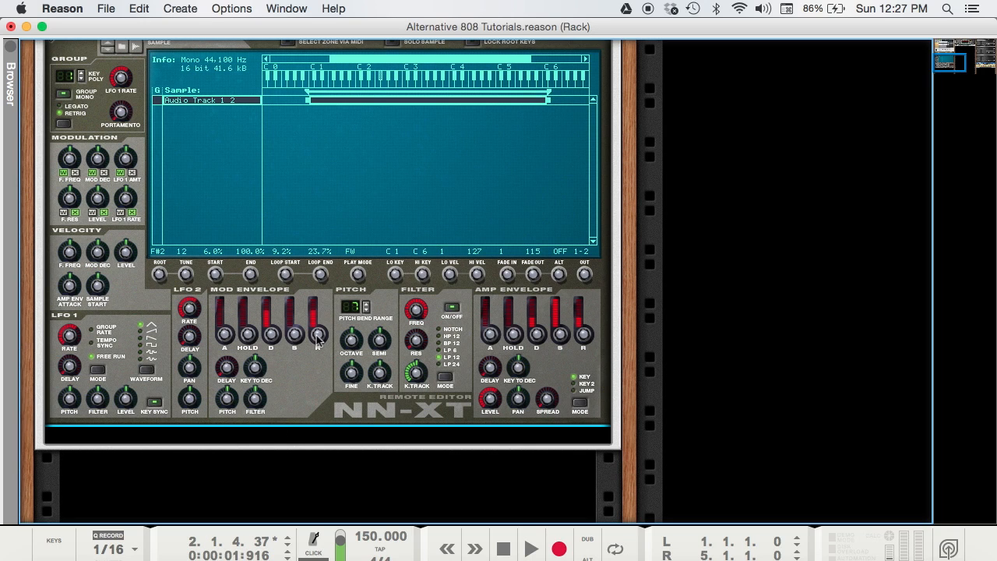
left_click_drag(318, 337, 318, 545)
left_click_drag(227, 398, 227, 367)
left_click_drag(256, 398, 257, 317)
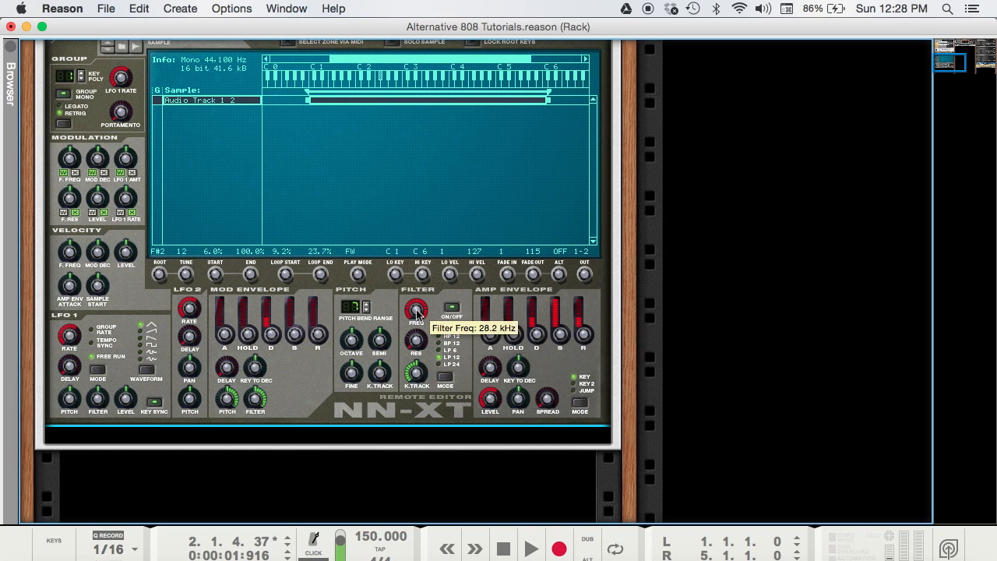
Step: Lower the NN-XT's filter frequency and its octave setting
left_click_drag(416, 314, 419, 335)
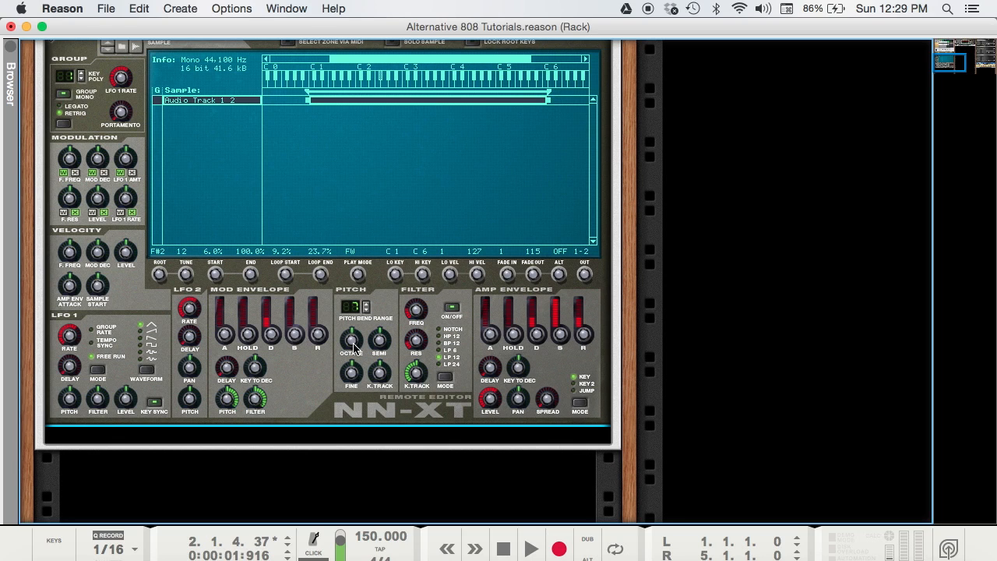
left_click_drag(352, 345, 354, 360)
Step: Lower the amp envelope's sustain to zero and lengthen its decay
scroll(353, 359, "up", 3)
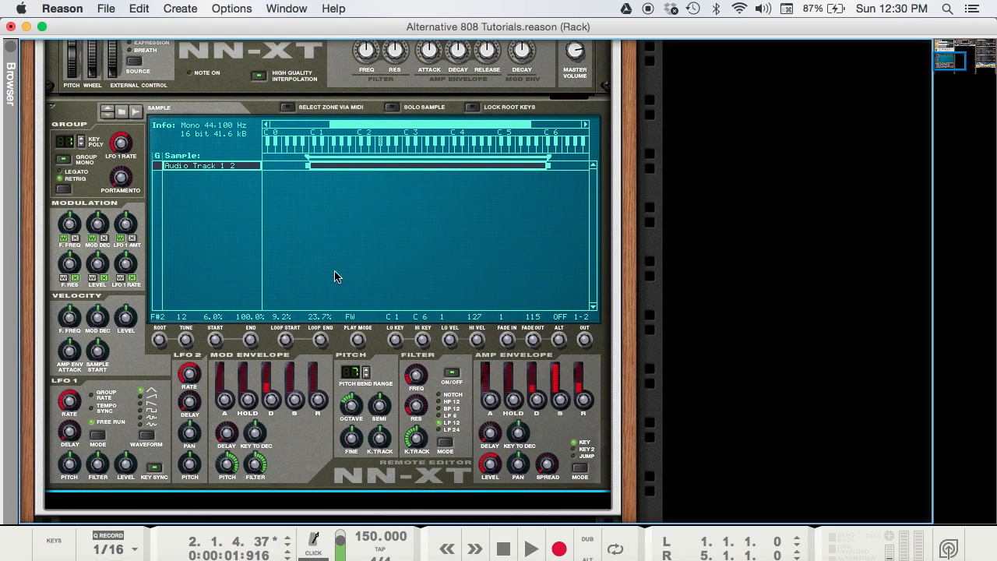
left_click_drag(562, 397, 554, 535)
left_click_drag(539, 401, 549, 387)
mouse_move(538, 399)
scroll(539, 399, "up", 2)
scroll(539, 399, "down", 2)
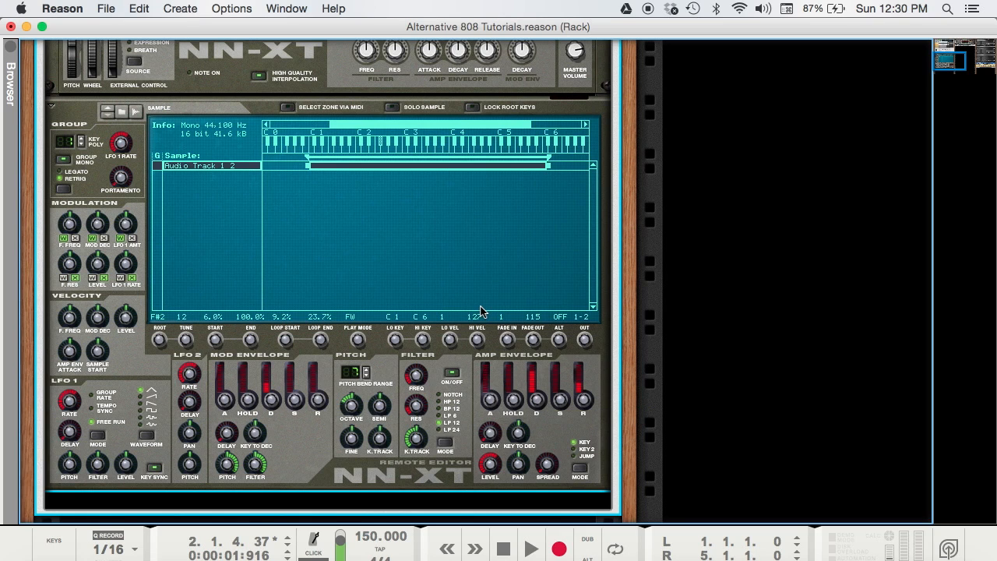
Step: Add a Softube Saturation Knob effect below the NN-XT inside the Combinator
scroll(245, 276, "down", 5)
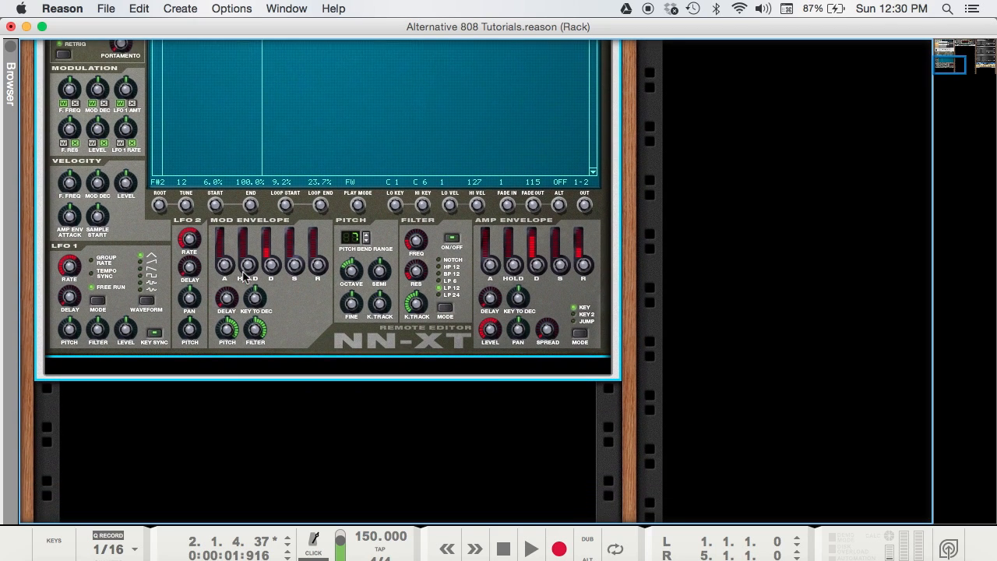
scroll(189, 307, "down", 1)
left_click(201, 352)
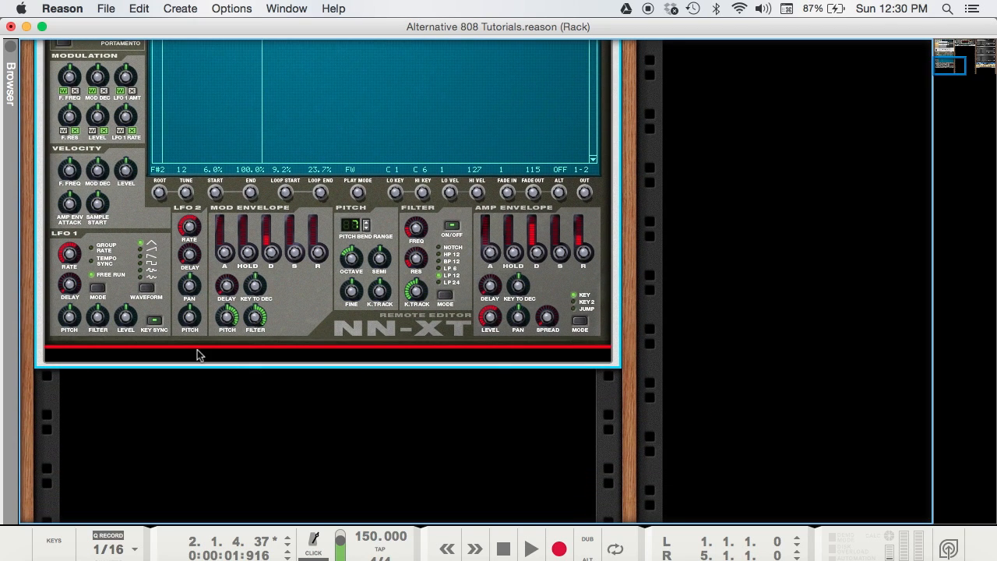
right_click(197, 352)
mouse_move(265, 282)
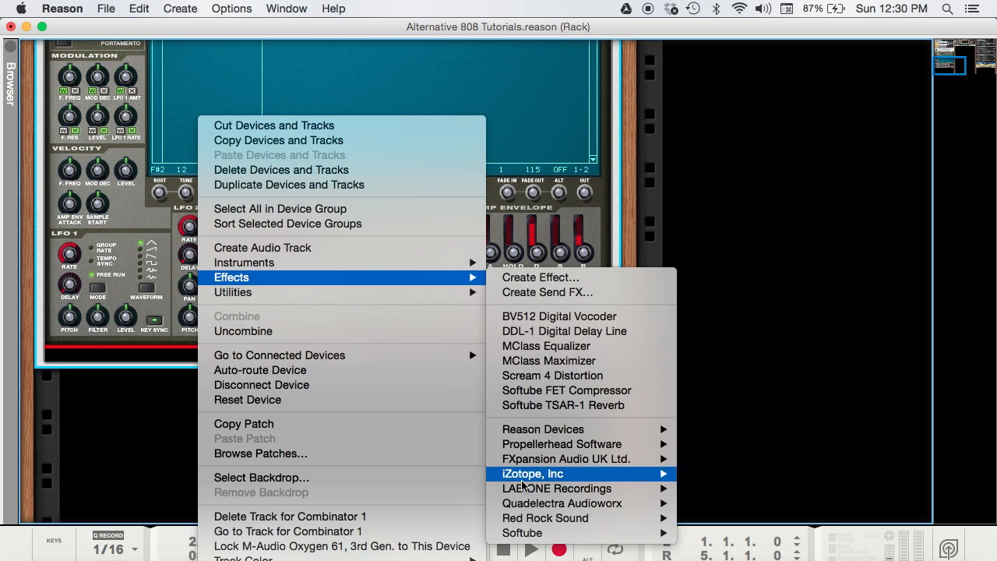
mouse_move(530, 533)
left_click(748, 533)
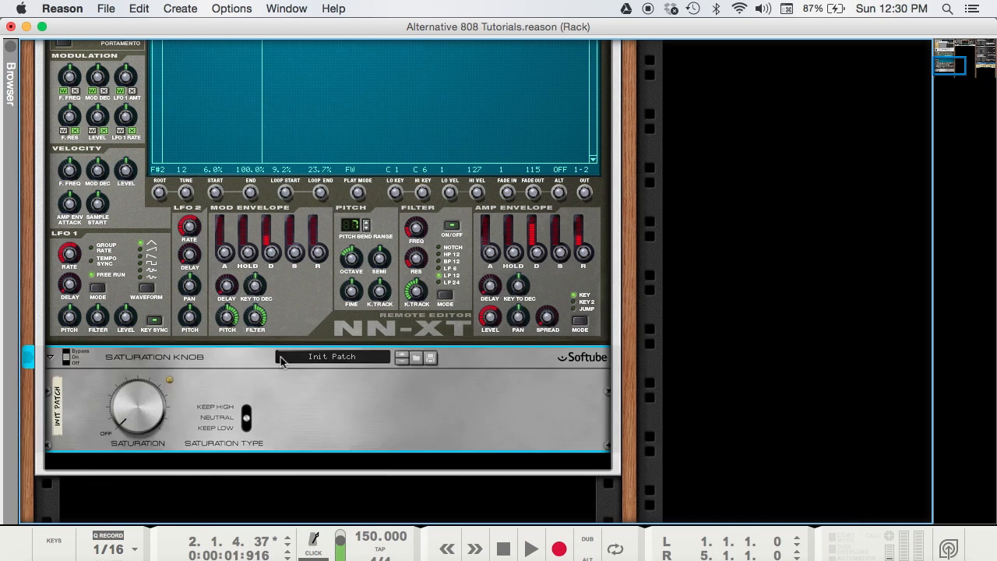
Step: Set the Saturation Knob's type to Keep Low and raise the saturation amount to just under halfway
scroll(253, 357, "down", 2)
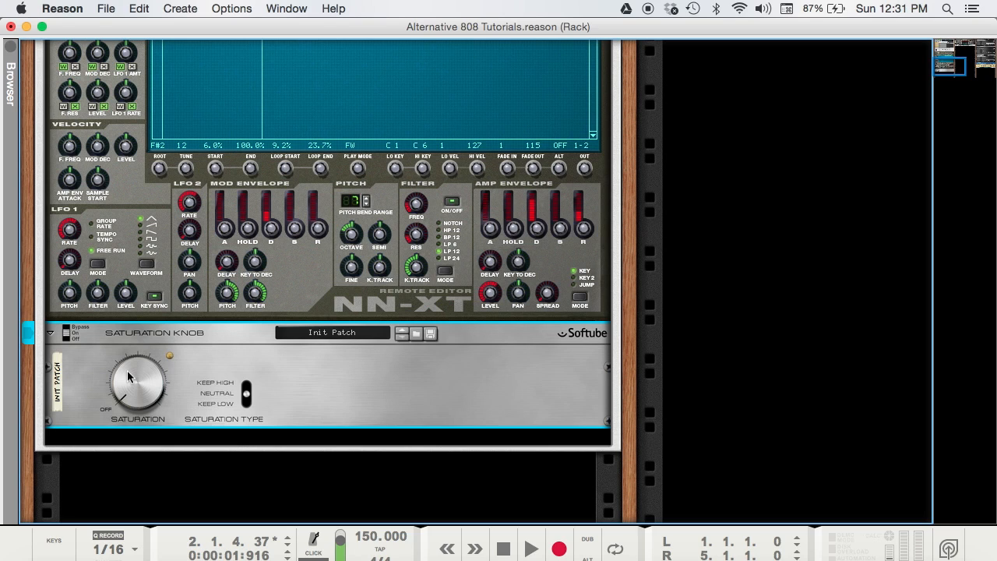
mouse_move(128, 377)
mouse_move(240, 396)
left_click(240, 395)
left_click_drag(130, 392, 117, 373)
Step: Add a Softube FET Compressor below the Saturation Knob inside the Combinator
scroll(222, 367, "down", 3)
right_click(219, 369)
mouse_move(272, 290)
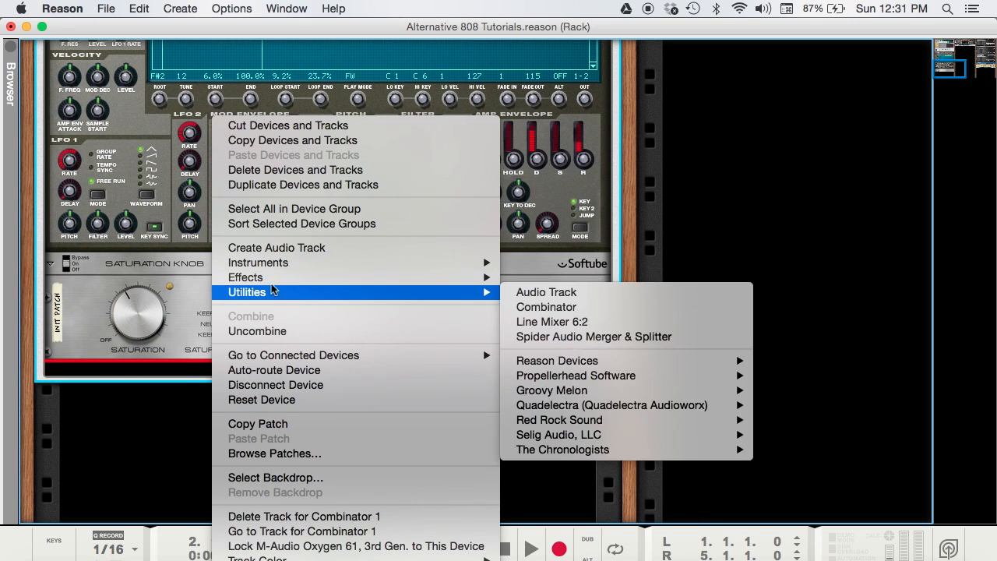
mouse_move(429, 274)
mouse_move(601, 534)
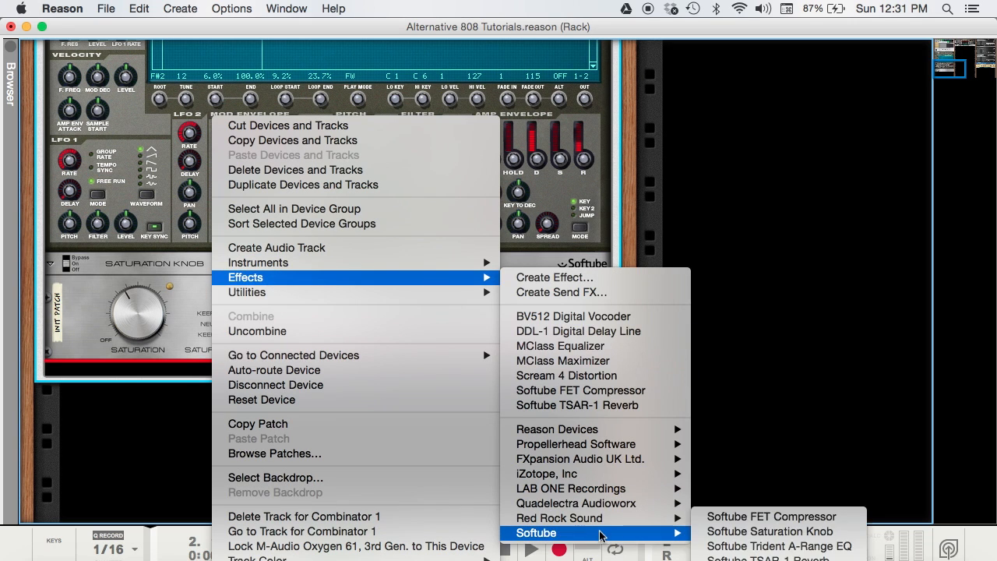
left_click(774, 517)
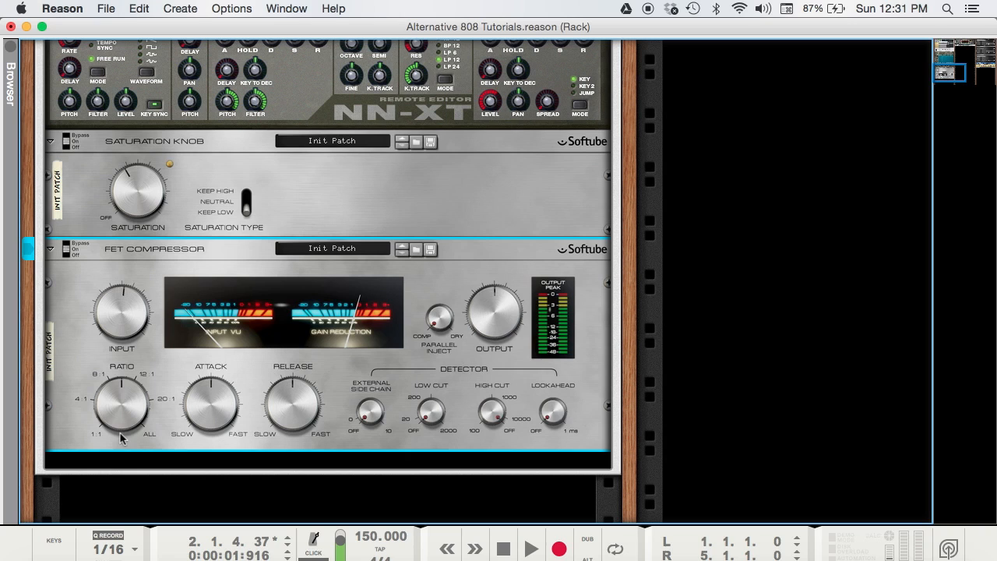
Step: Set the FET Compressor's ratio to 8:1 and release to the slowest setting, and raise its output
left_click_drag(116, 426, 117, 432)
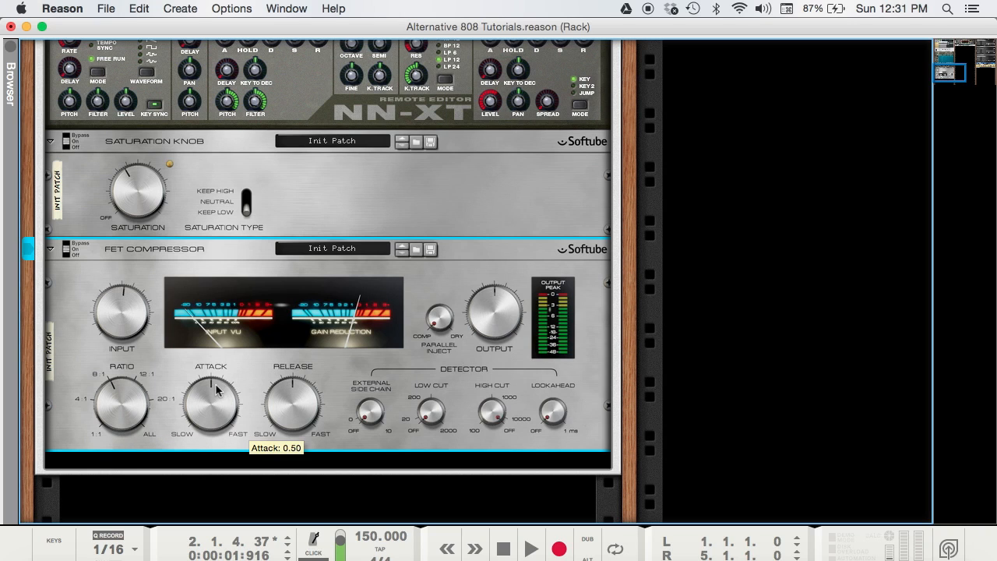
left_click_drag(294, 394, 296, 401)
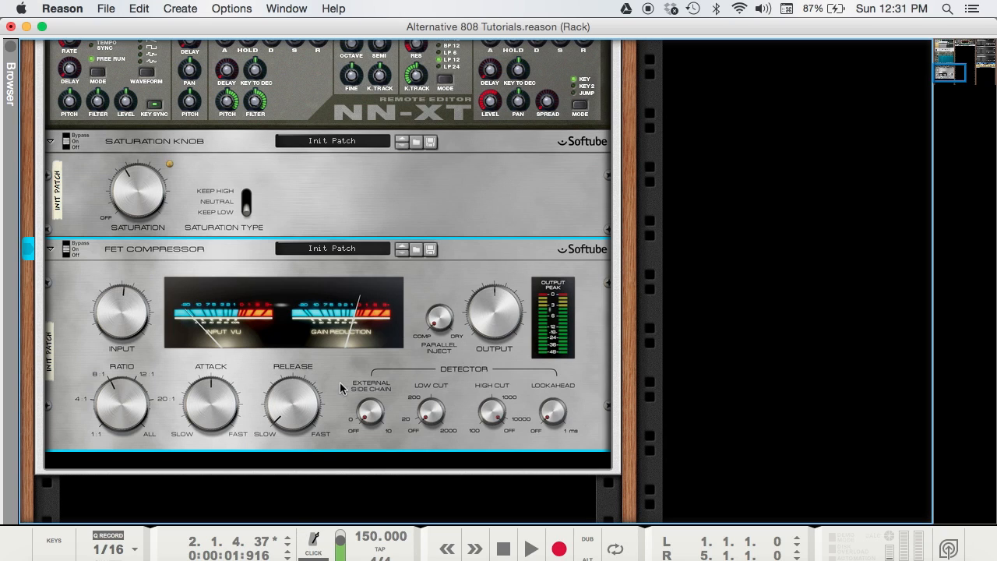
left_click_drag(493, 319, 493, 317)
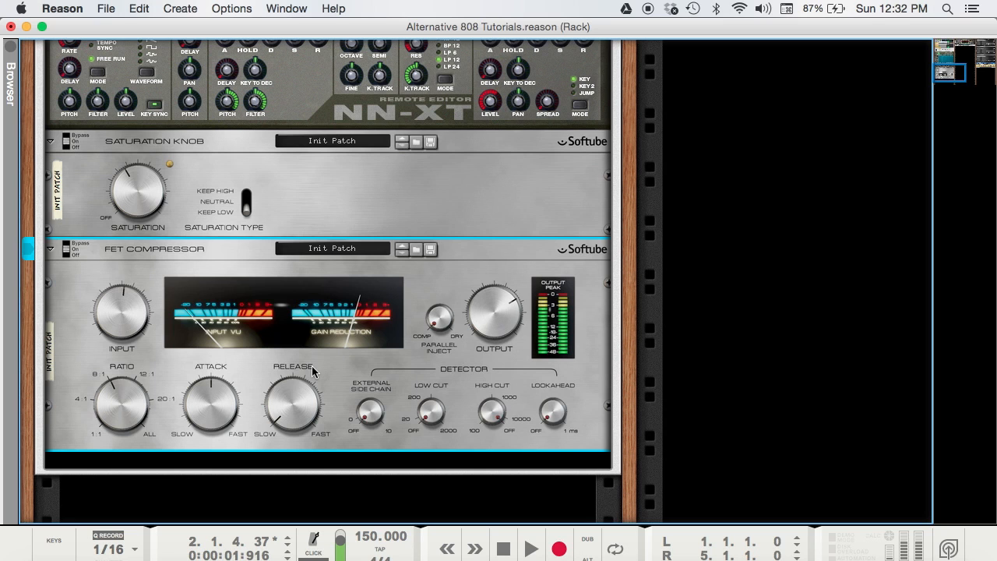
Step: Add a Softube Trident A-Range EQ below the FET Compressor inside the Combinator and reset it to its initial patch
scroll(312, 365, "down", 3)
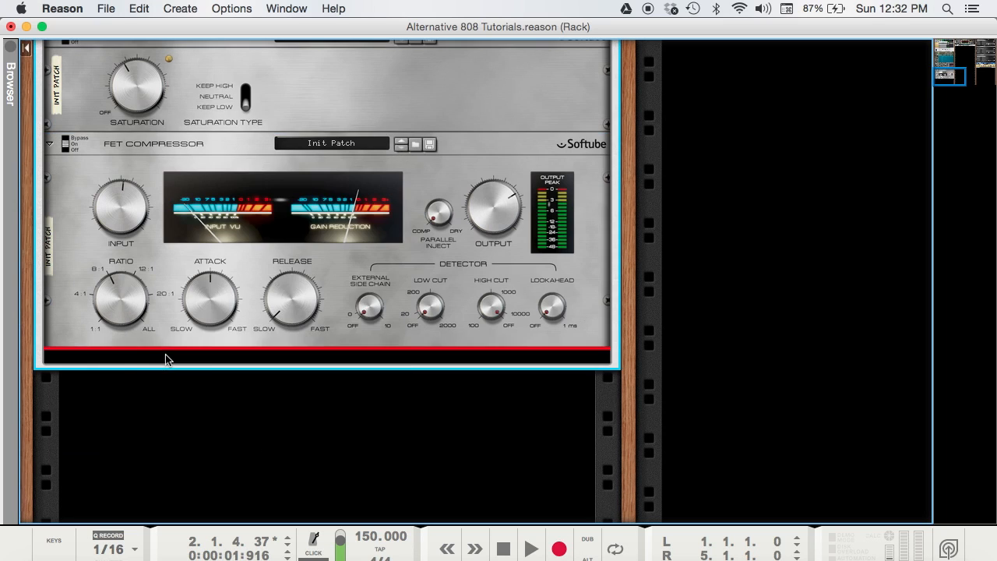
right_click(134, 352)
mouse_move(280, 284)
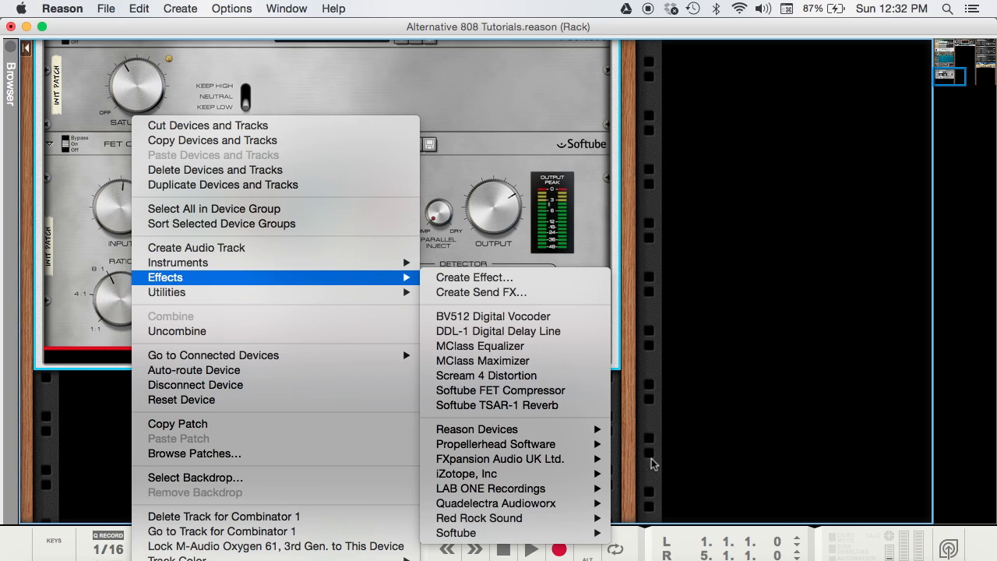
mouse_move(453, 532)
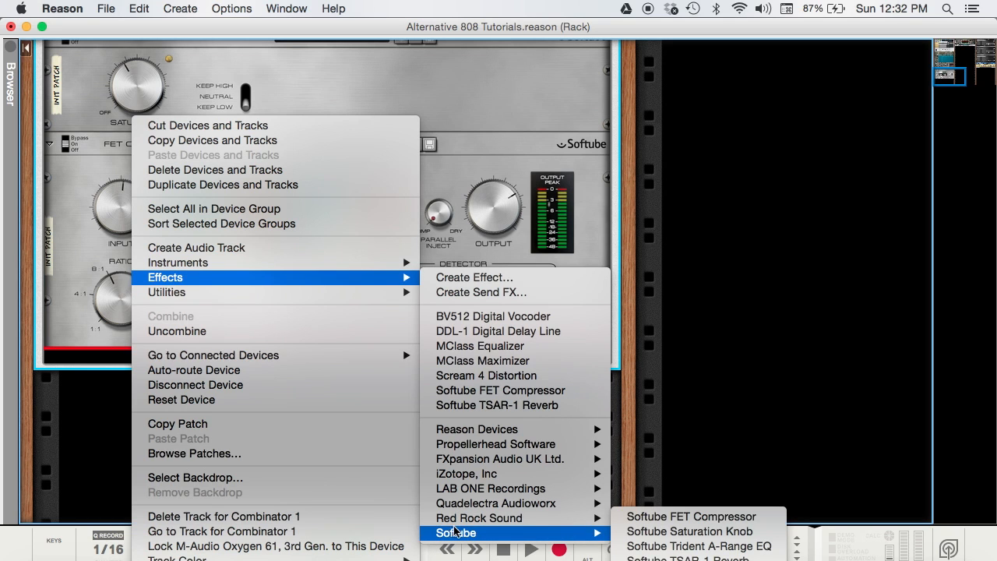
left_click(676, 547)
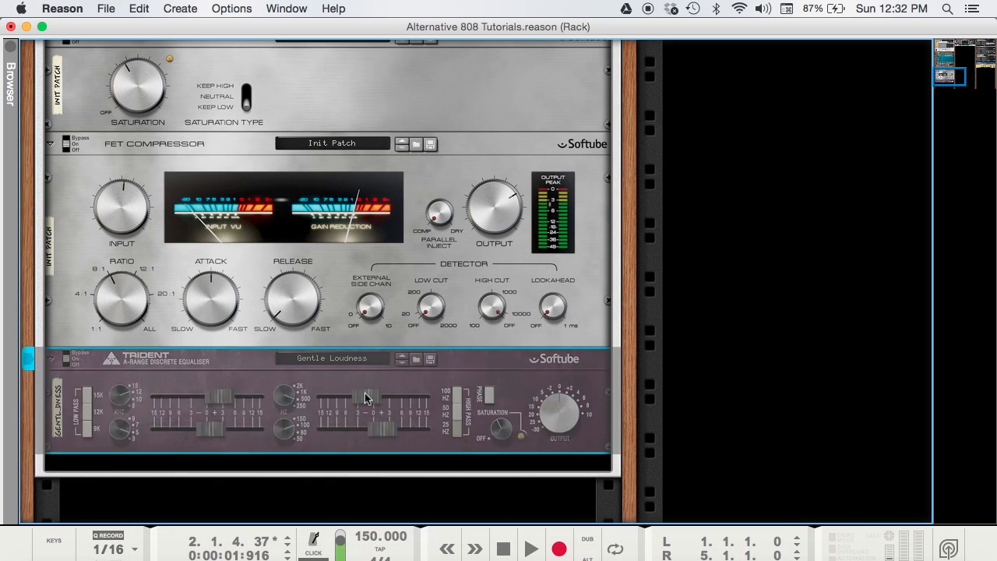
right_click(115, 354)
left_click(135, 350)
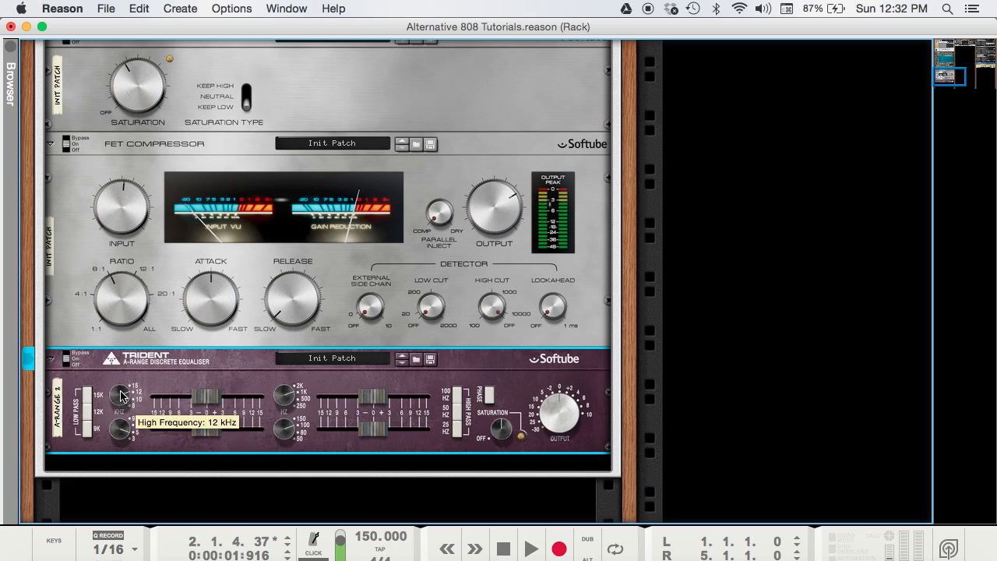
Step: On the Trident equaliser, boost the 12 kHz high gain strongly and slightly cut the high mid and low mid gains
left_click_drag(206, 396, 414, 399)
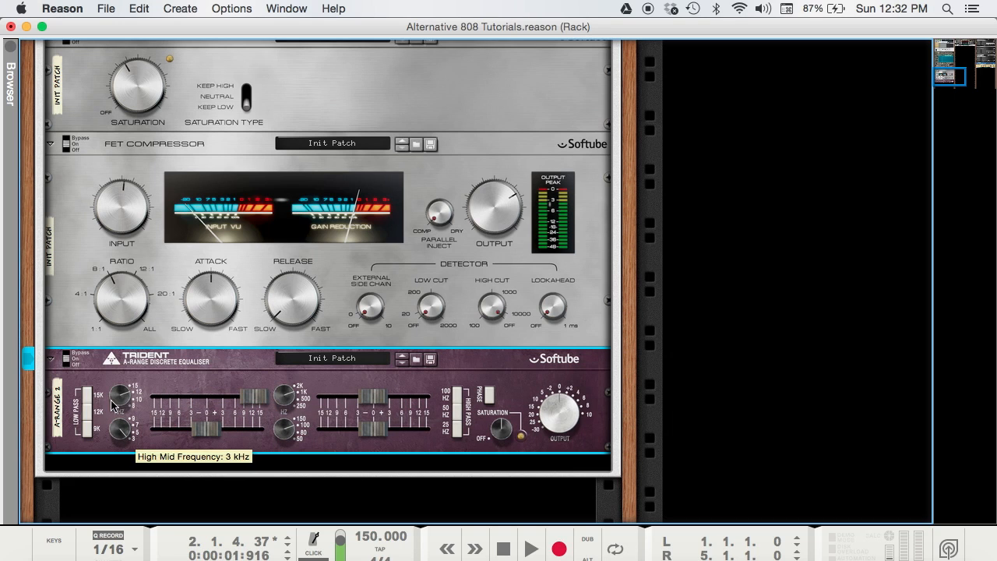
left_click_drag(212, 424, 207, 425)
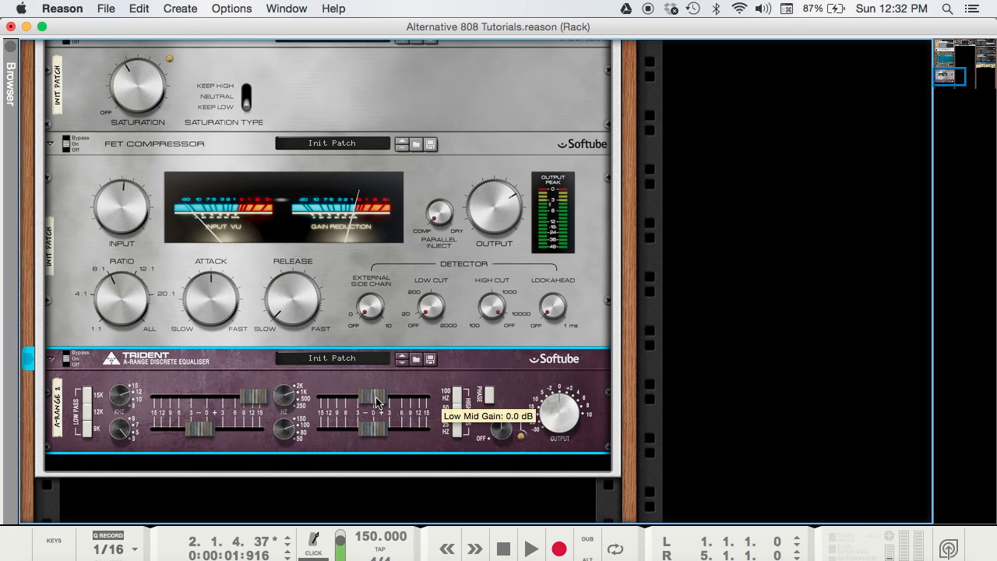
left_click_drag(373, 396, 360, 395)
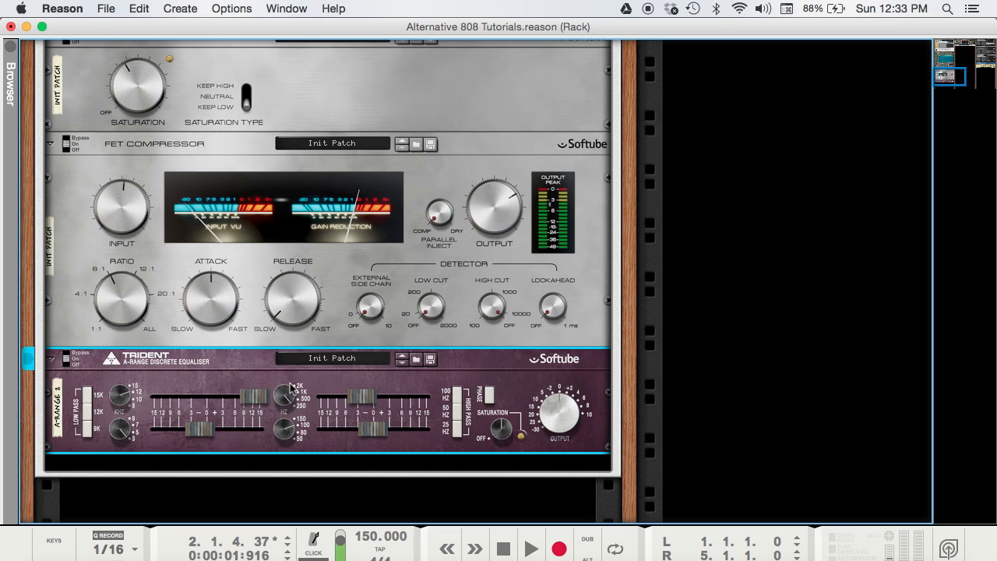
Step: Add a BV512 Digital Vocoder below the Trident equaliser inside the Combinator
scroll(292, 390, "down", 5)
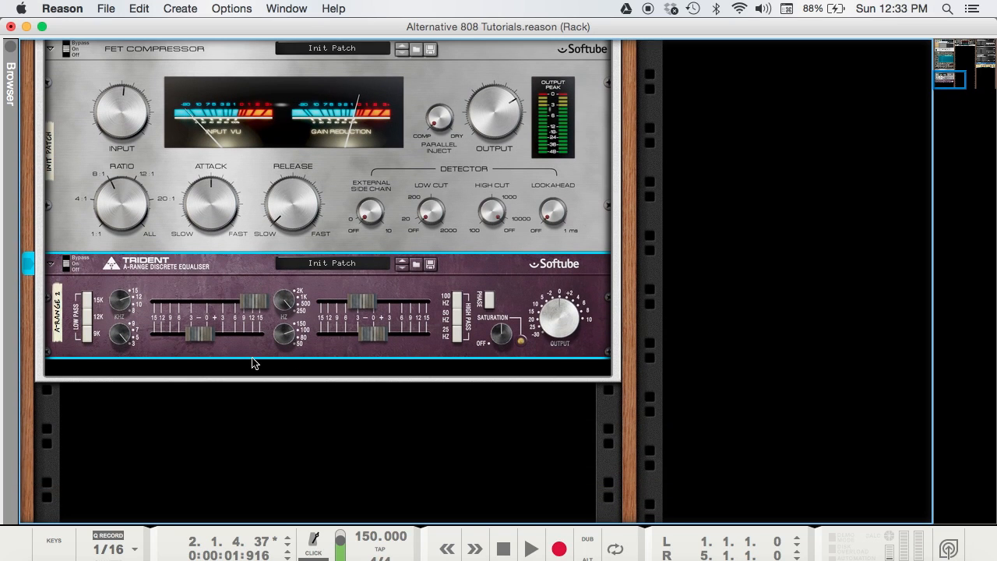
left_click(225, 366)
right_click(224, 366)
mouse_move(246, 277)
left_click(572, 366)
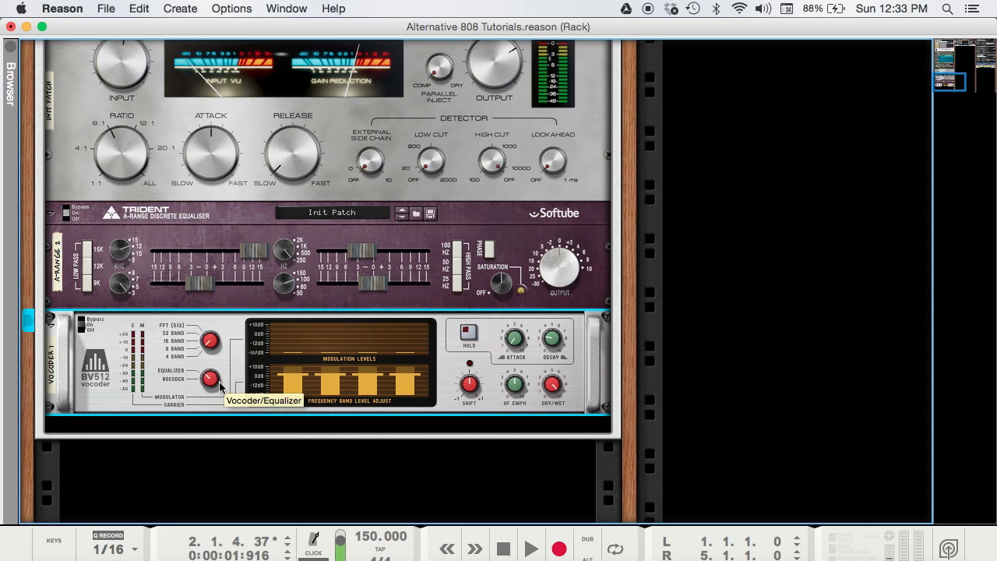